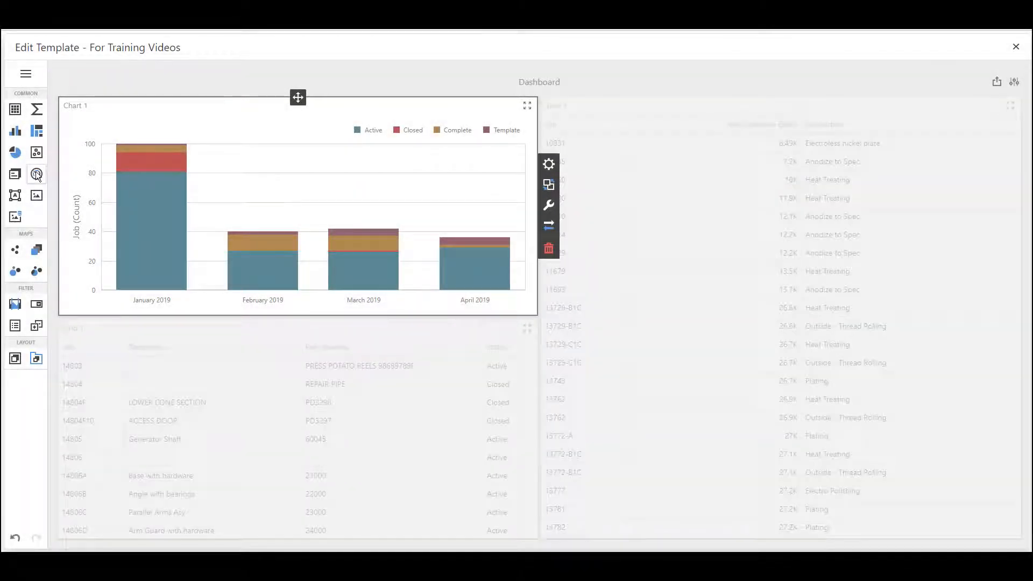
Step: Add a gauge item to the dashboard and bind its value to the Shipped_Quantity field
{"action": "left_click", "coordinate": [37, 174]}
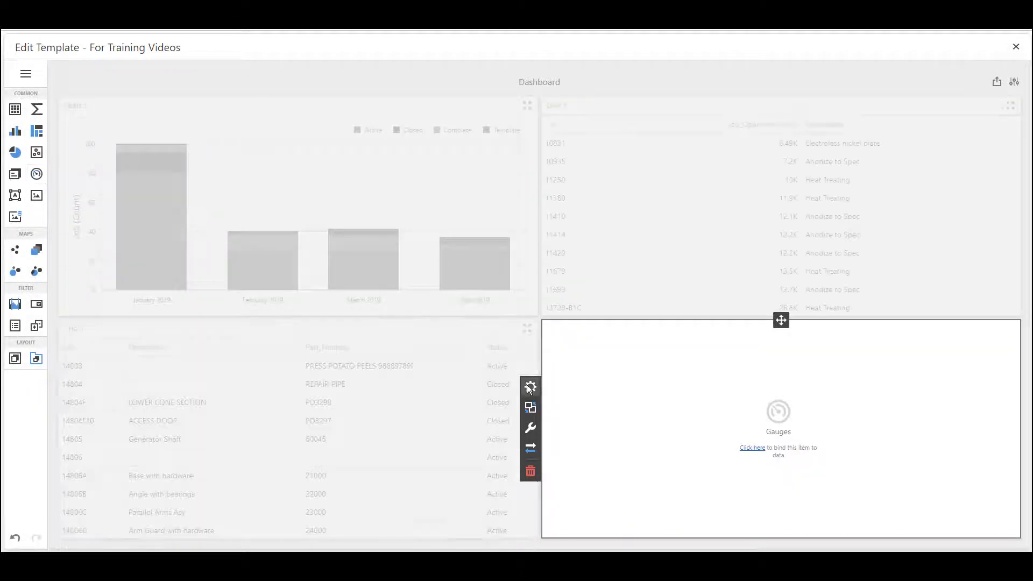
{"action": "left_click", "coordinate": [531, 387]}
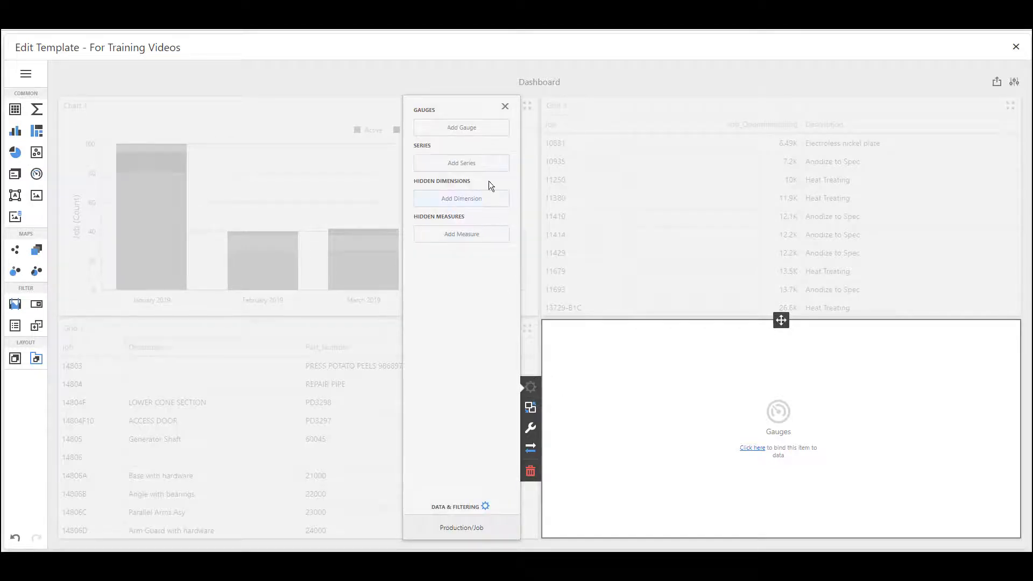
{"action": "left_click", "coordinate": [478, 129]}
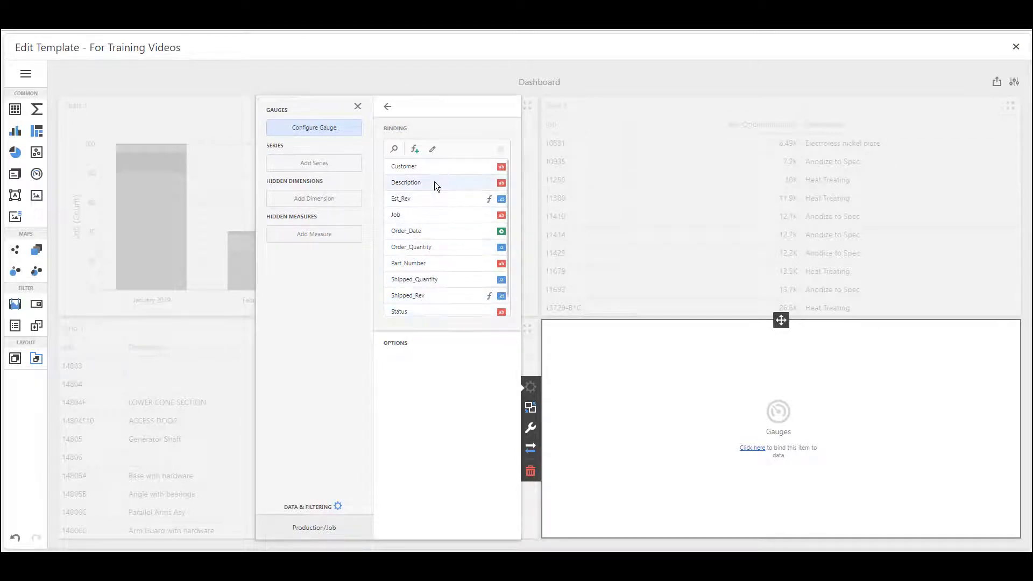
{"action": "left_click", "coordinate": [431, 280]}
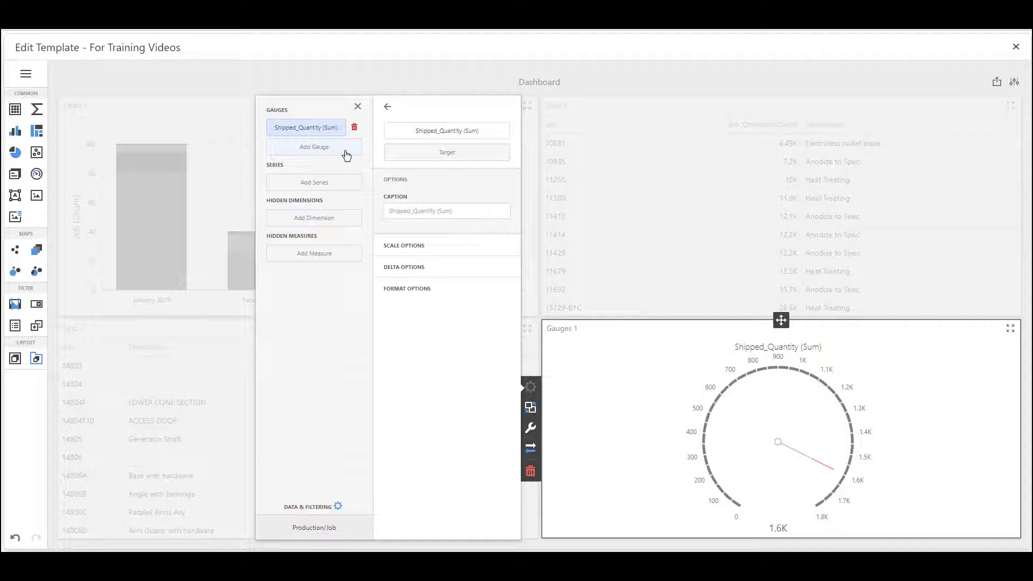
Step: Use Order_Quantity as the gauge's target and add Customer as its series
{"action": "left_click", "coordinate": [414, 152]}
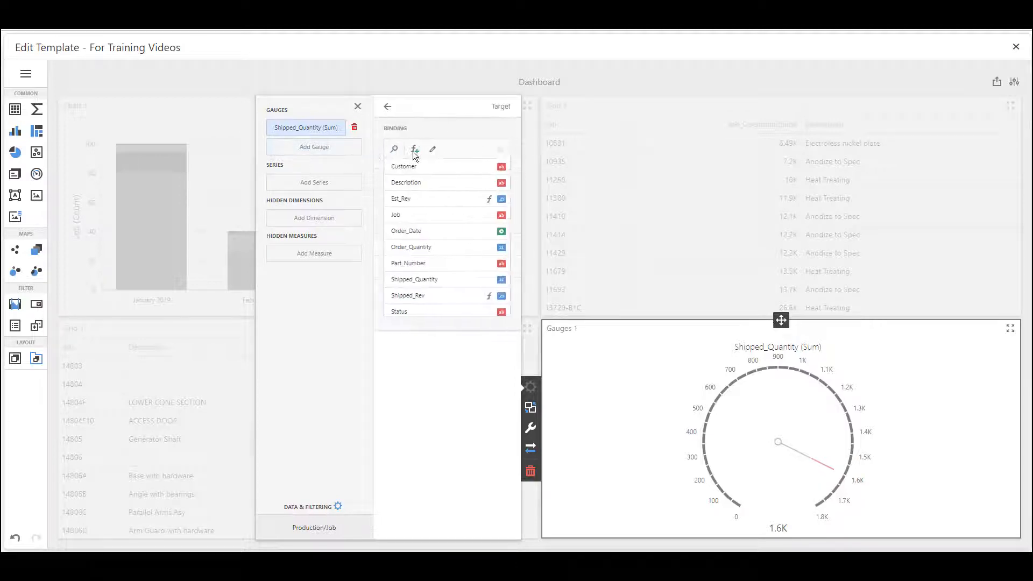
{"action": "left_click", "coordinate": [428, 246]}
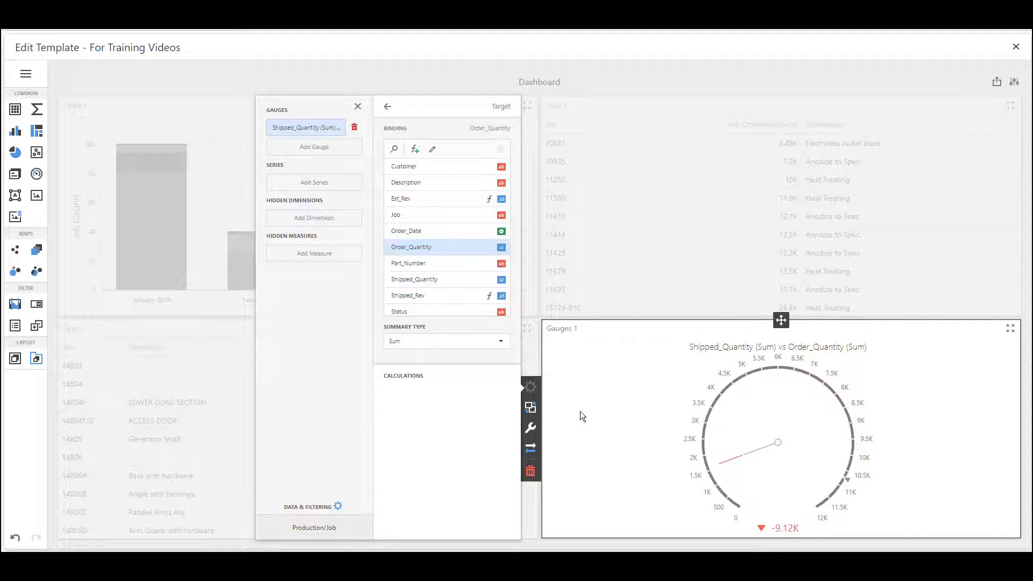
{"action": "left_click", "coordinate": [388, 108]}
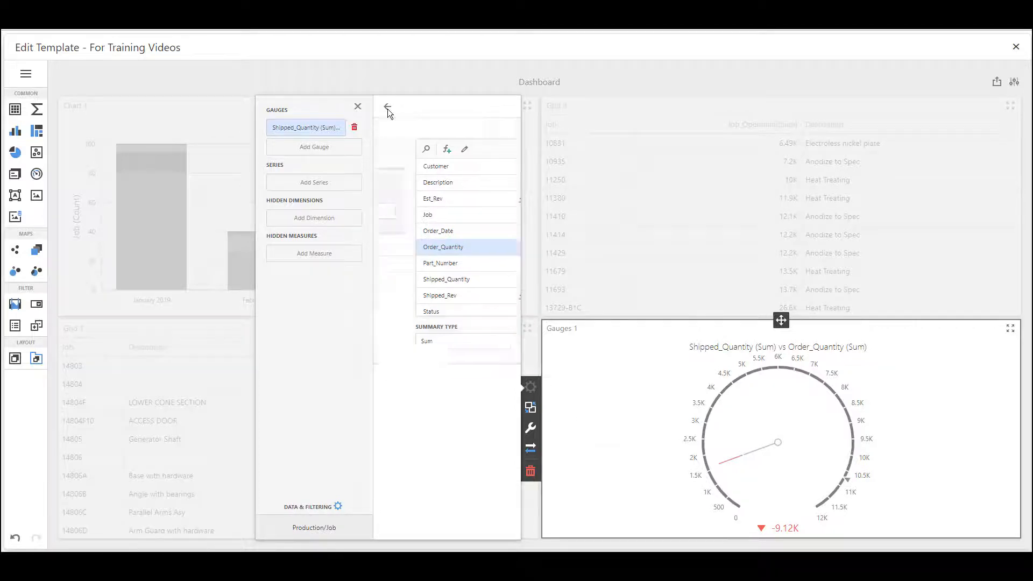
{"action": "left_click", "coordinate": [351, 183]}
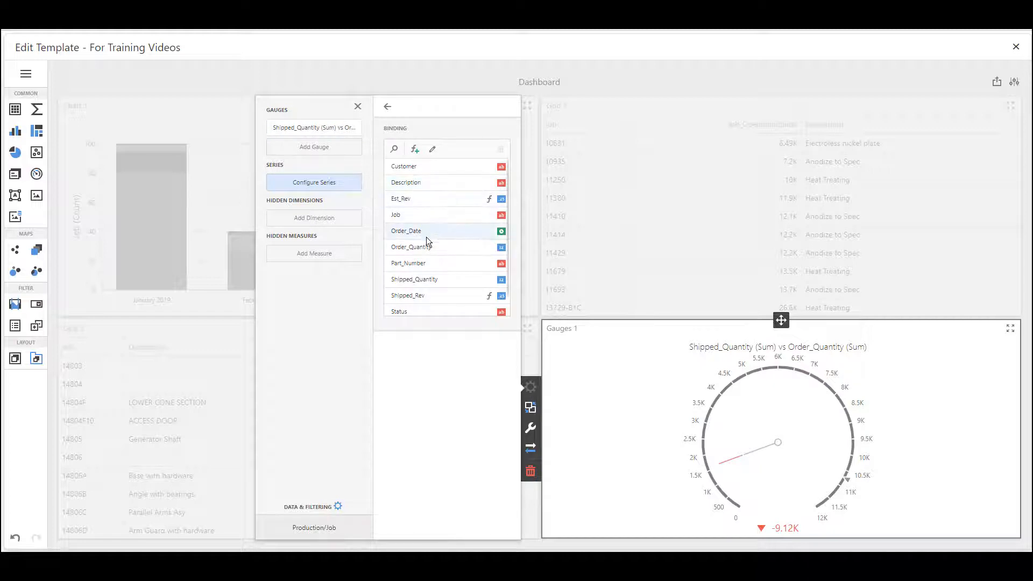
{"action": "left_click", "coordinate": [428, 170]}
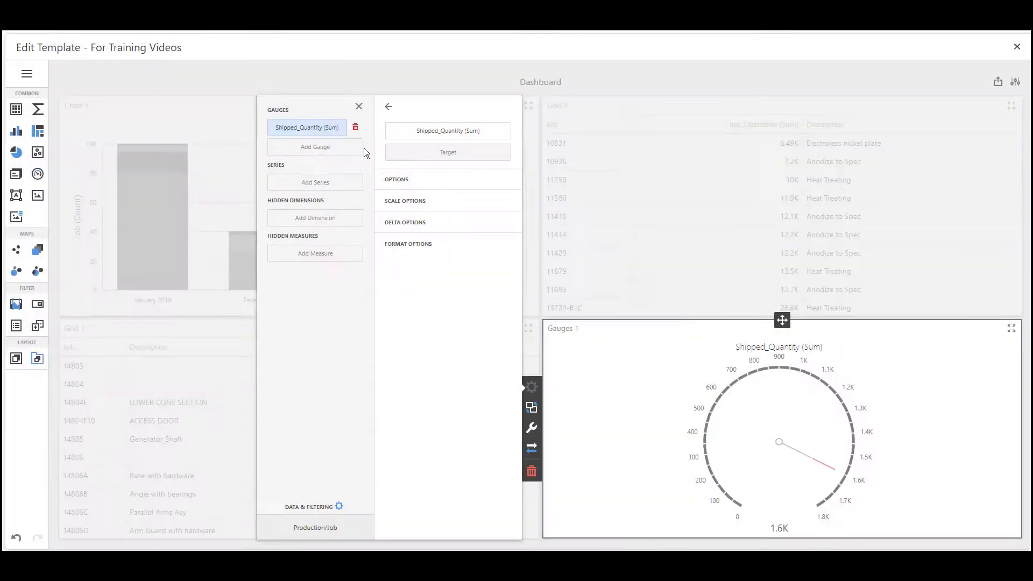
Step: Set Order_Quantity as the target value of the Shipped_Quantity gauge
{"action": "left_click", "coordinate": [463, 153]}
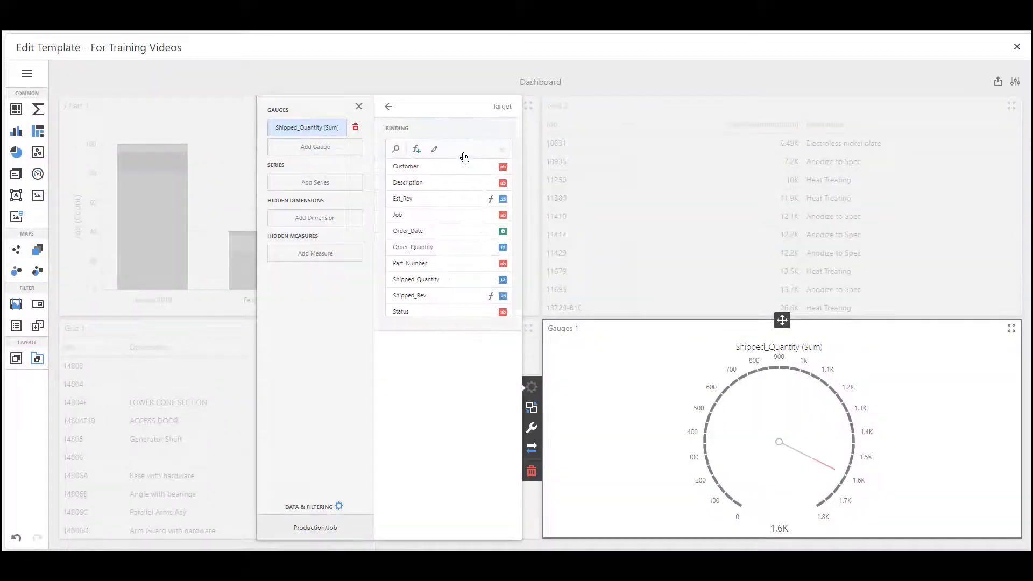
{"action": "left_click", "coordinate": [433, 248]}
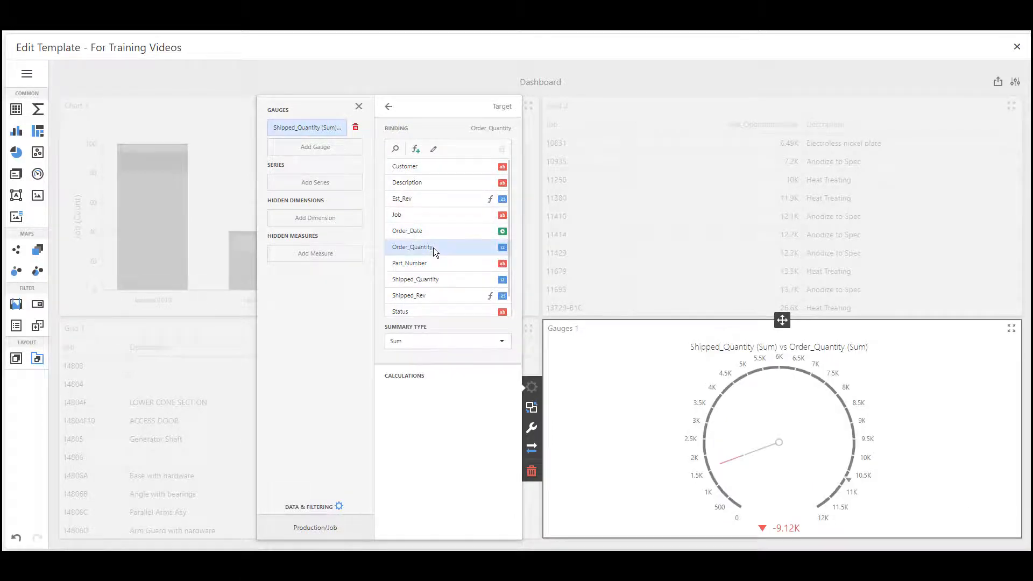
{"action": "left_click", "coordinate": [389, 107]}
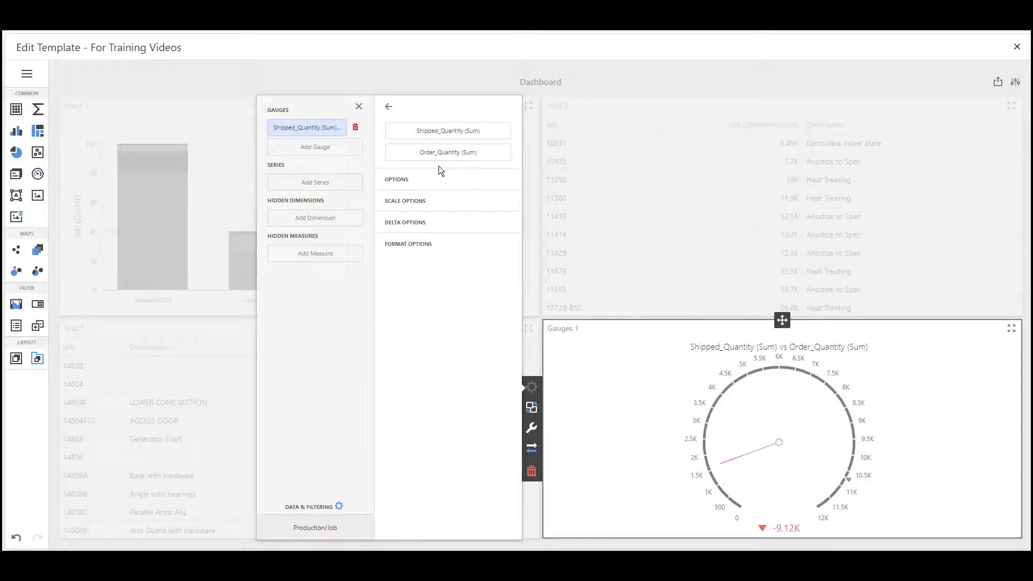
Step: Try the Percent Variation and Percent Of Target delta value types and set the gauge's value type to Actual Value
{"action": "left_click", "coordinate": [435, 223]}
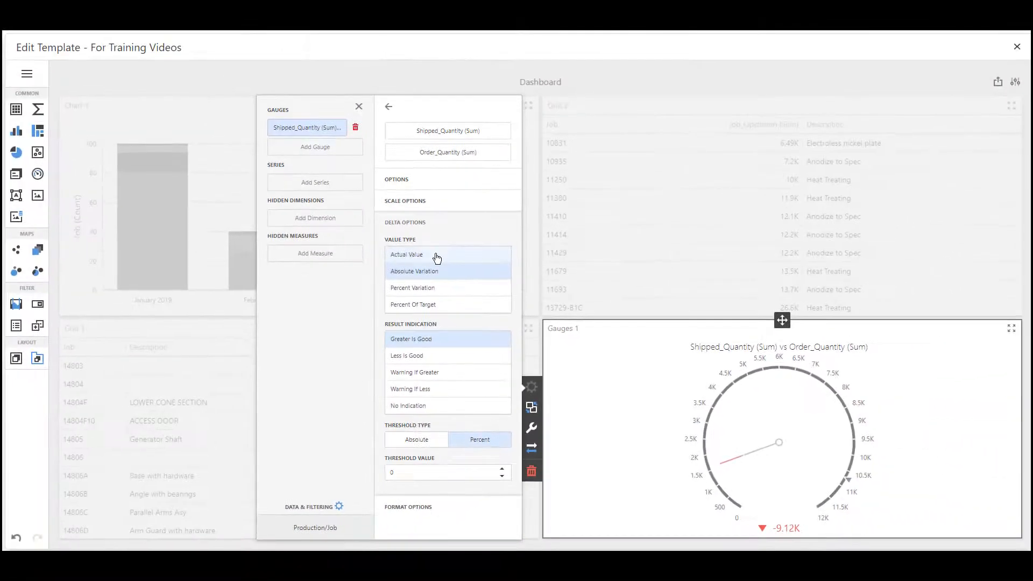
{"action": "left_click", "coordinate": [420, 235]}
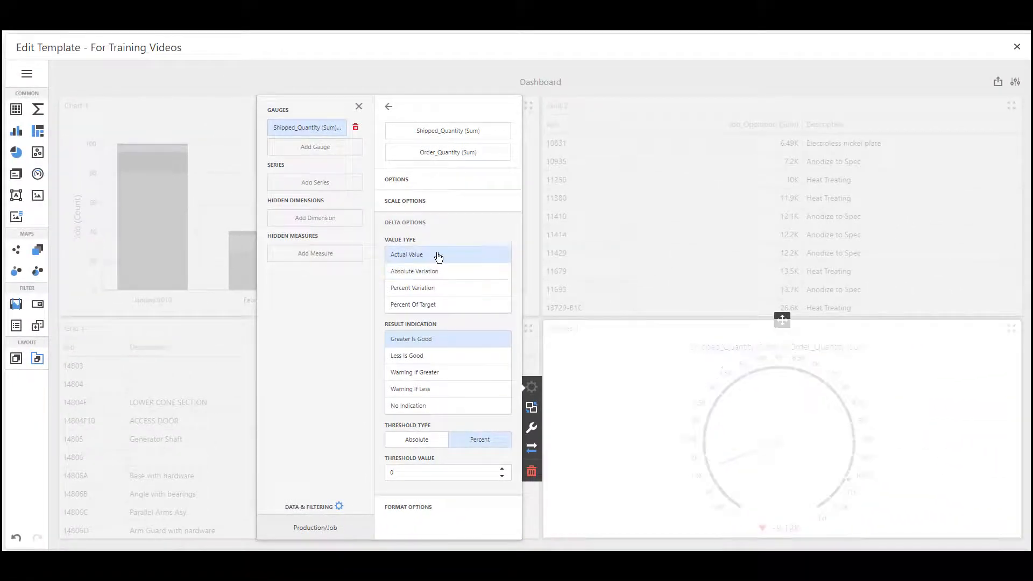
{"action": "left_click", "coordinate": [446, 288]}
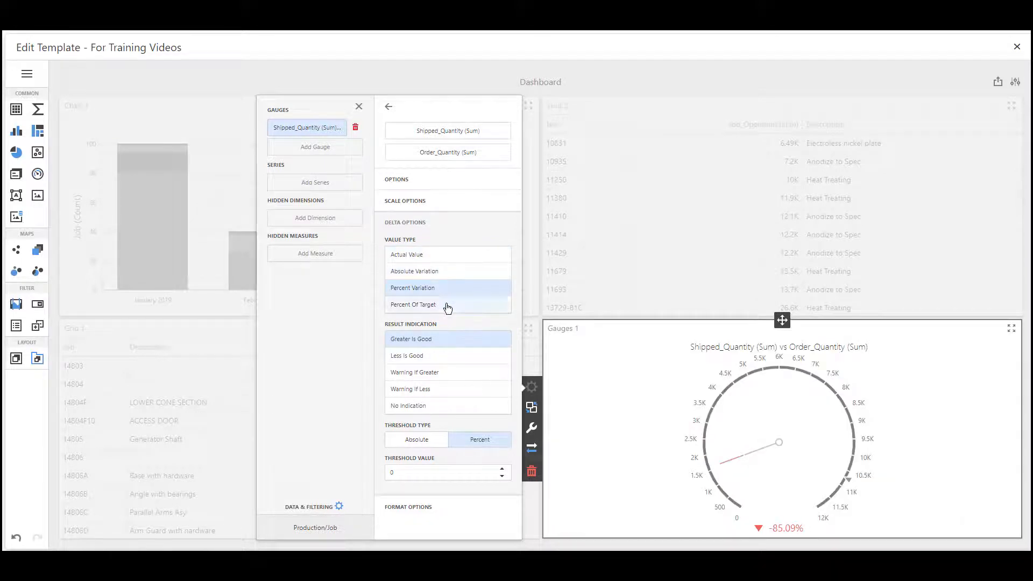
{"action": "left_click", "coordinate": [447, 305]}
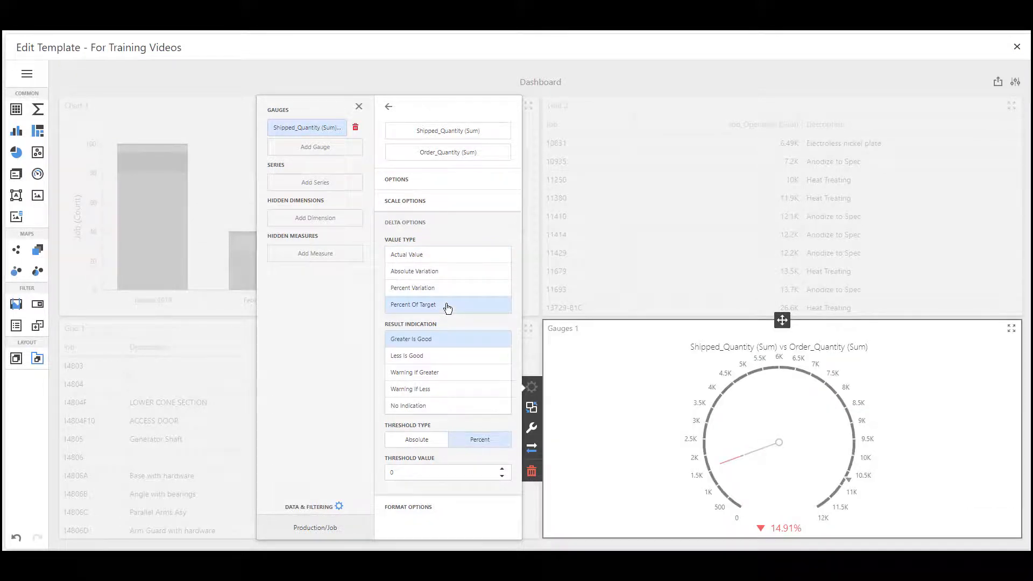
{"action": "left_click", "coordinate": [431, 254]}
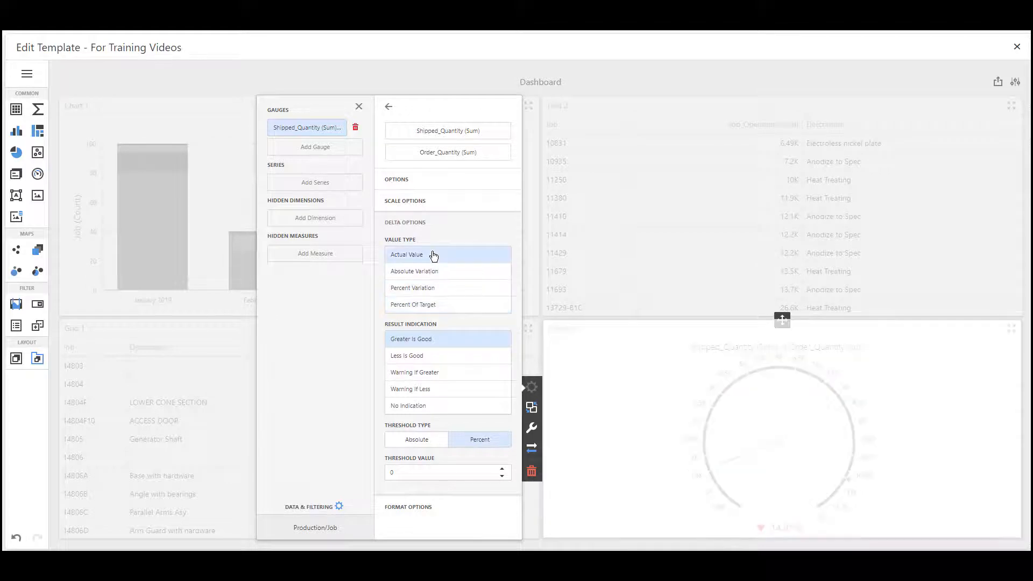
Step: Try the Less Is Good, Warning If Greater, Warning If Less and No Indication result indications, returning to Greater Is Good
{"action": "left_click", "coordinate": [439, 356]}
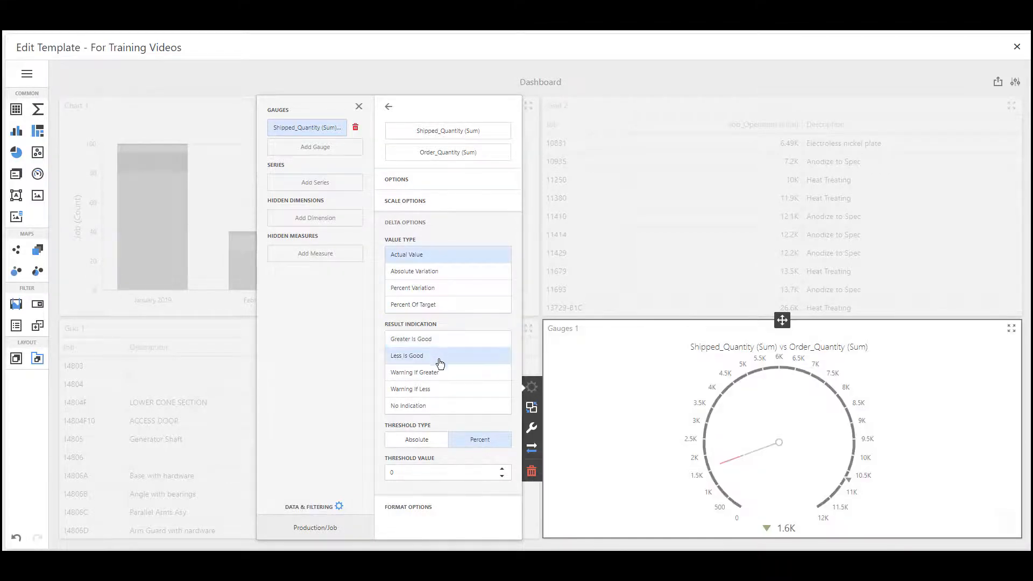
{"action": "left_click", "coordinate": [440, 372]}
{"action": "left_click", "coordinate": [443, 389]}
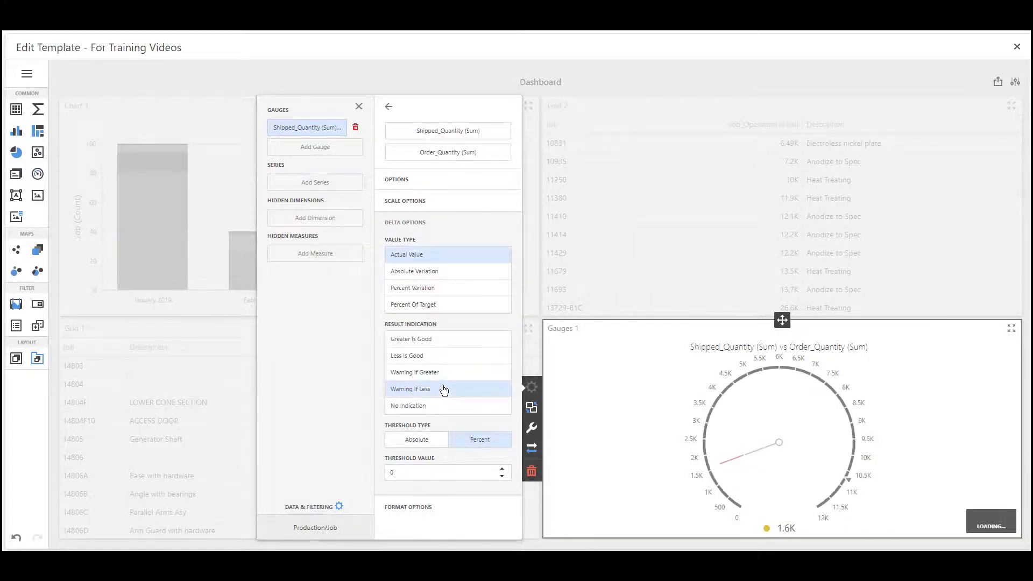
{"action": "left_click", "coordinate": [447, 405]}
{"action": "left_click", "coordinate": [430, 340]}
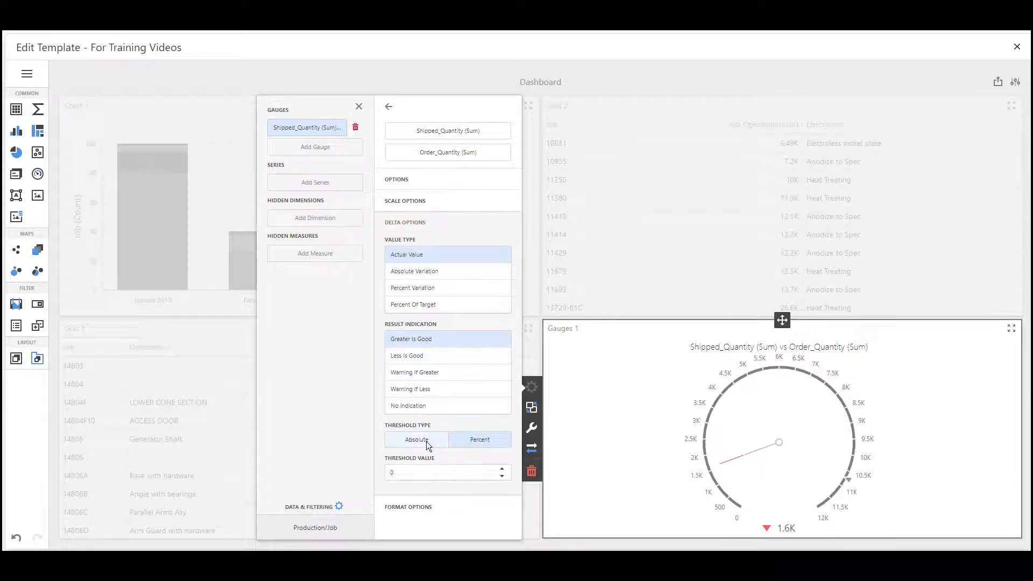
Step: Try the Absolute threshold type and a threshold value of 1, restoring Percent and 0
{"action": "left_click", "coordinate": [426, 441]}
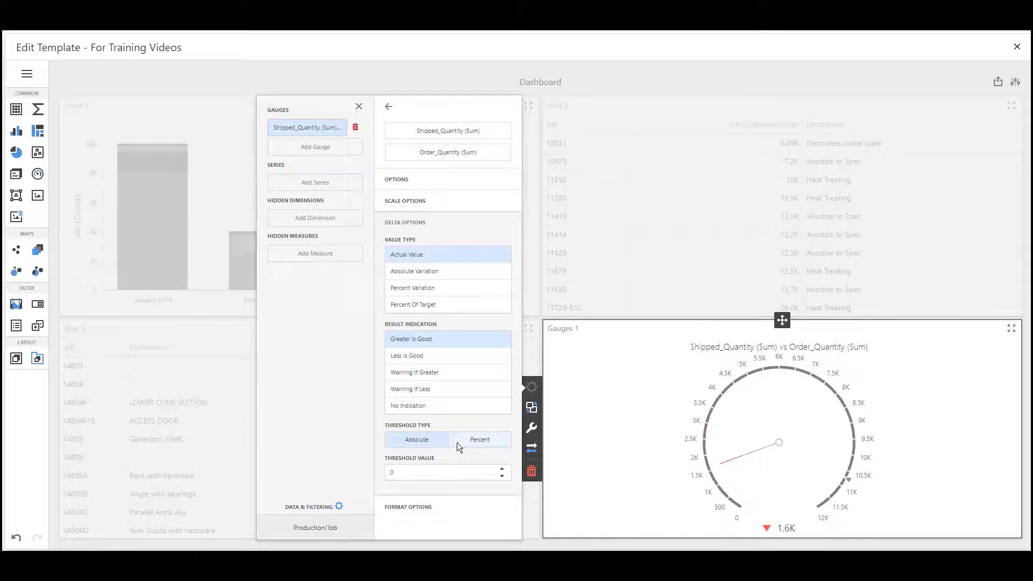
{"action": "left_click", "coordinate": [457, 442]}
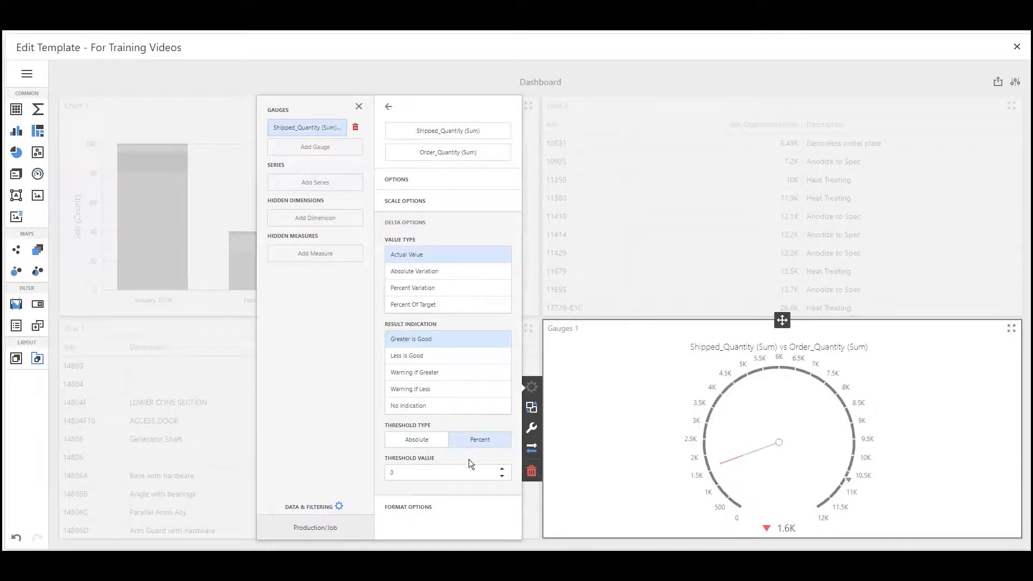
{"action": "left_click", "coordinate": [502, 469]}
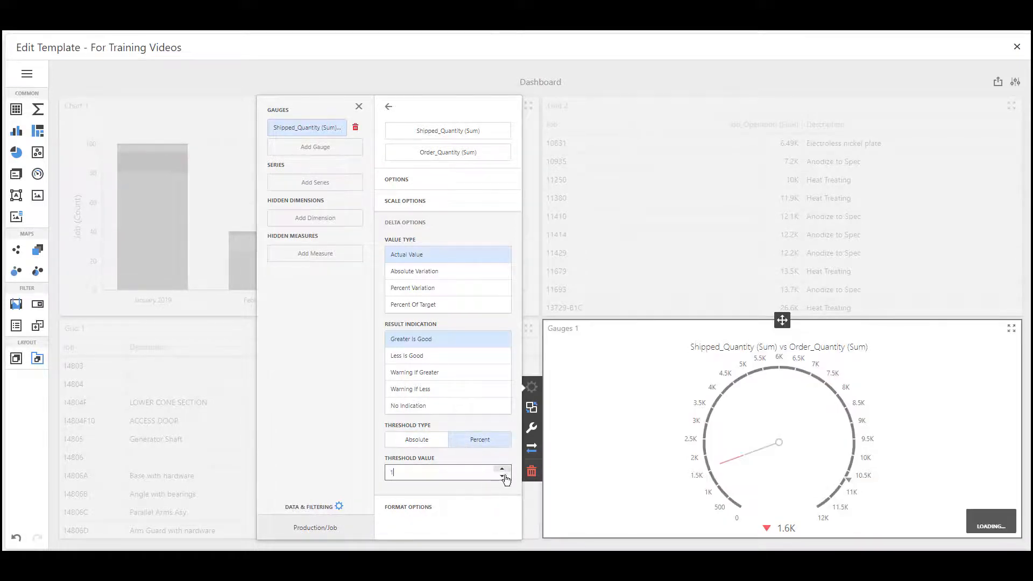
{"action": "left_click", "coordinate": [502, 476]}
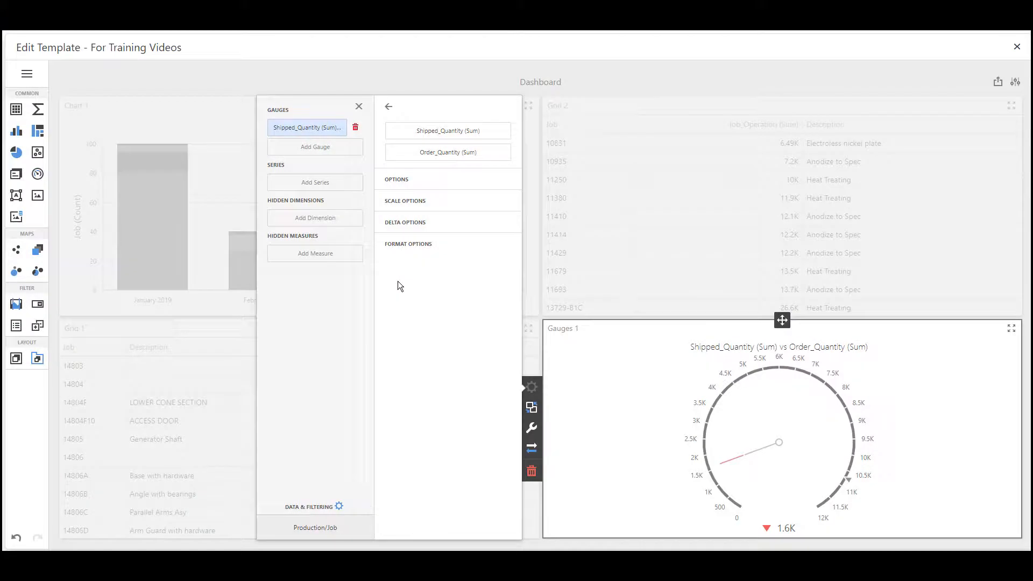
Step: Give the gauge scale a custom minimum value of 1000 and a custom maximum value of 10000
{"action": "left_click", "coordinate": [412, 201]}
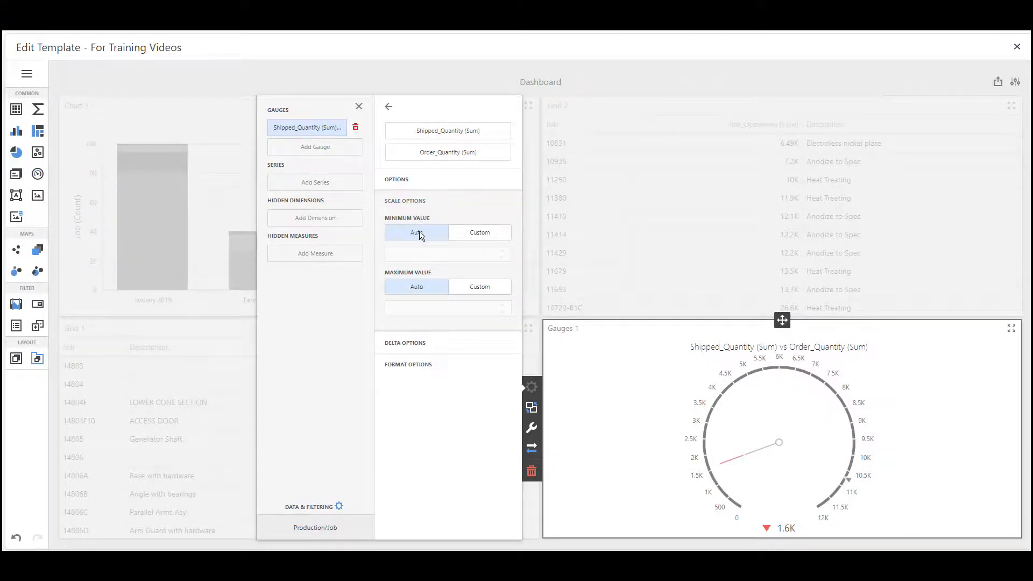
{"action": "left_click", "coordinate": [463, 231]}
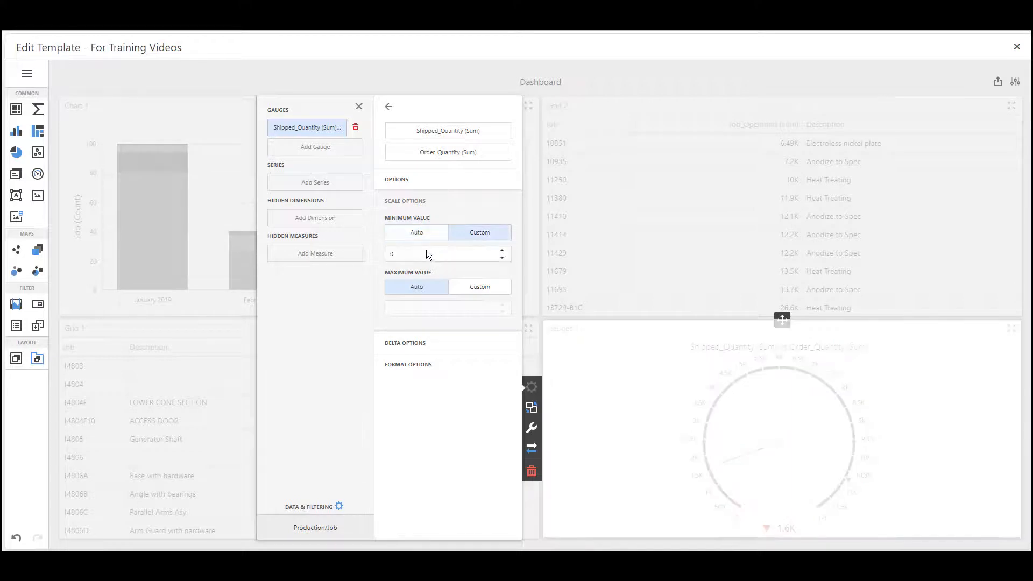
{"action": "type", "text": "1000"}
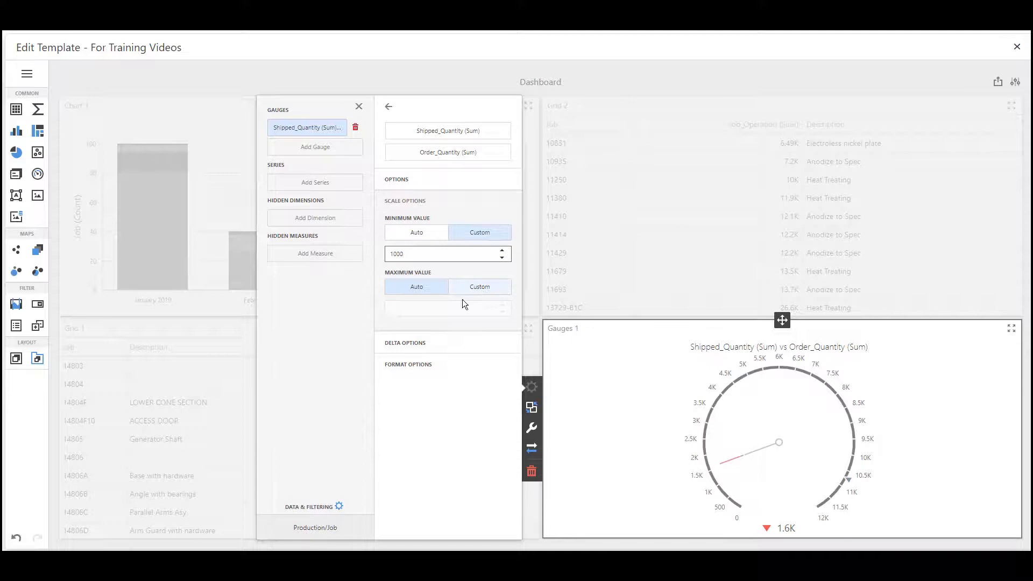
{"action": "left_click", "coordinate": [464, 286]}
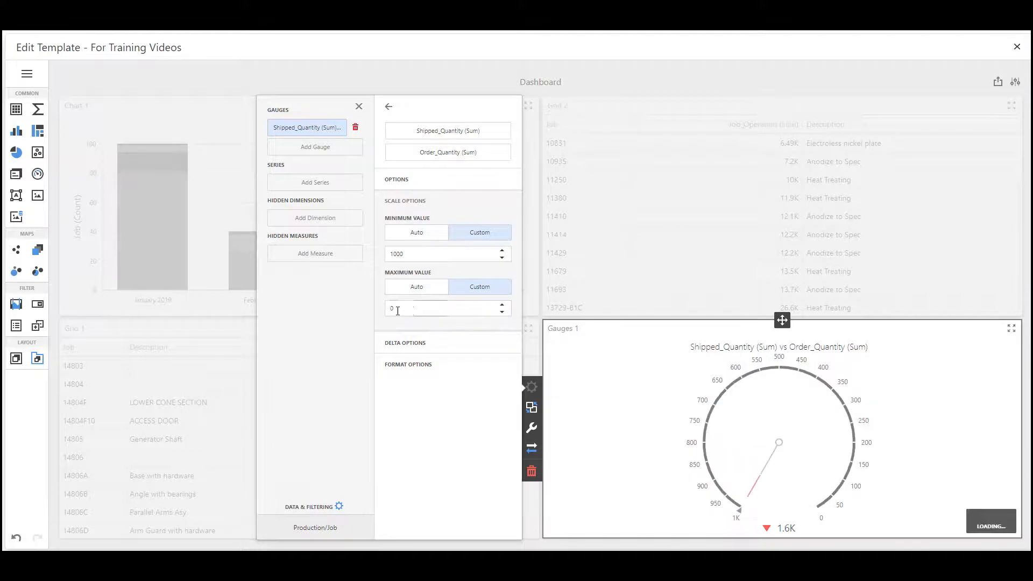
{"action": "double_click", "coordinate": [396, 310]}
{"action": "type", "text": "10000"}
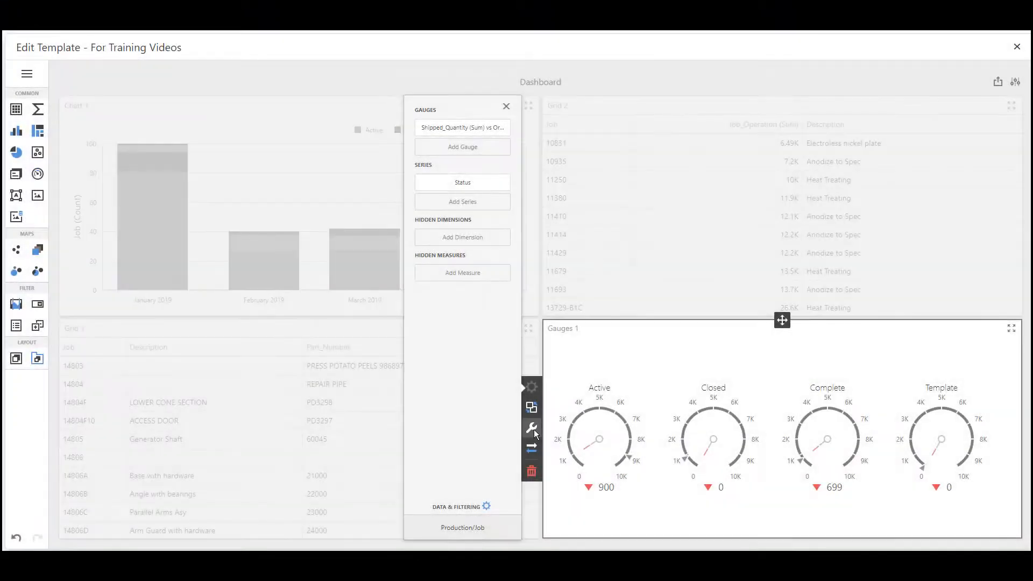
Step: Arrange the status gauges in Fixed Rows with a line count of 2
{"action": "left_click", "coordinate": [533, 428]}
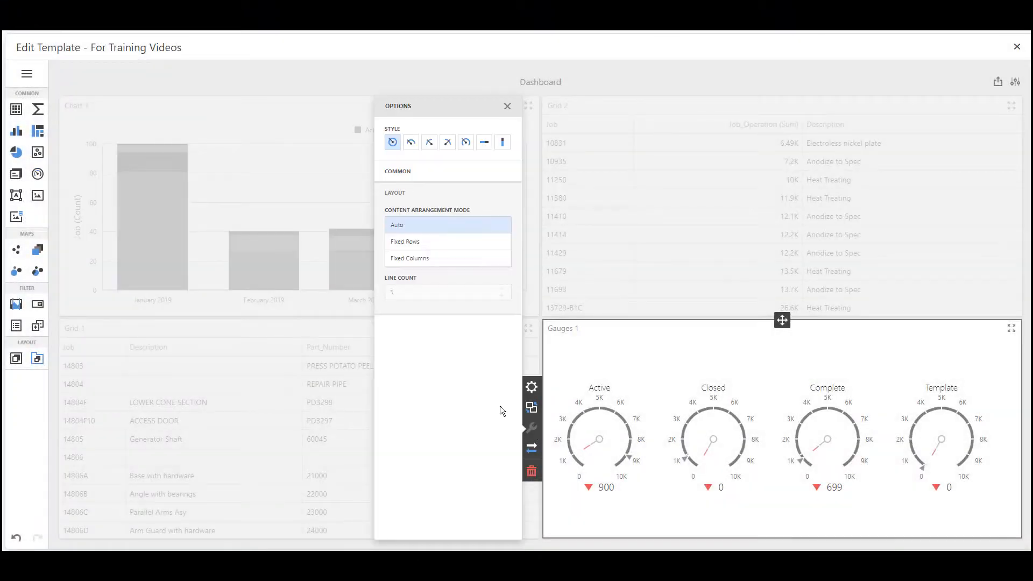
{"action": "left_click", "coordinate": [406, 192]}
{"action": "left_click", "coordinate": [406, 192]}
{"action": "left_click", "coordinate": [448, 247]}
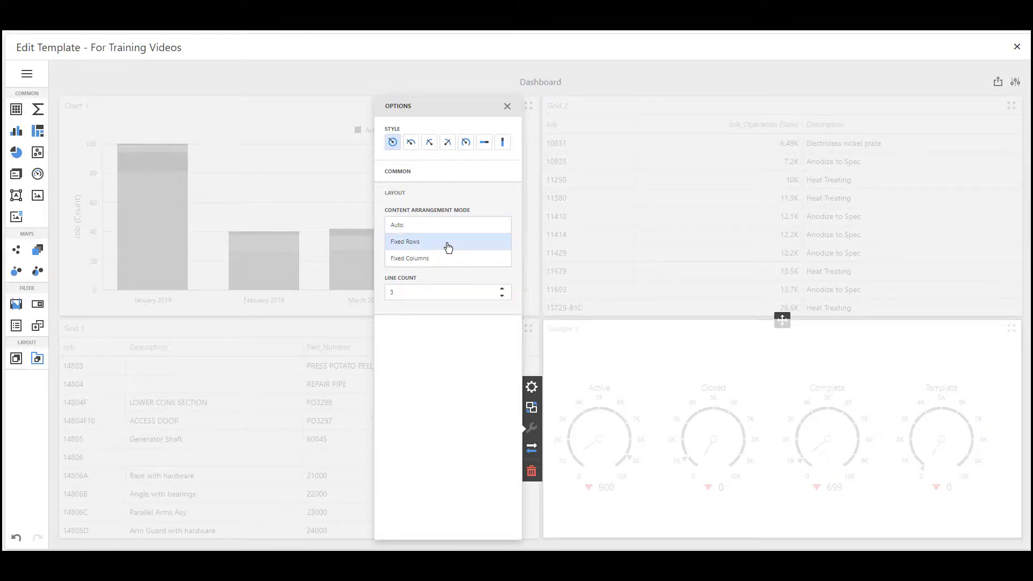
{"action": "left_click", "coordinate": [503, 296]}
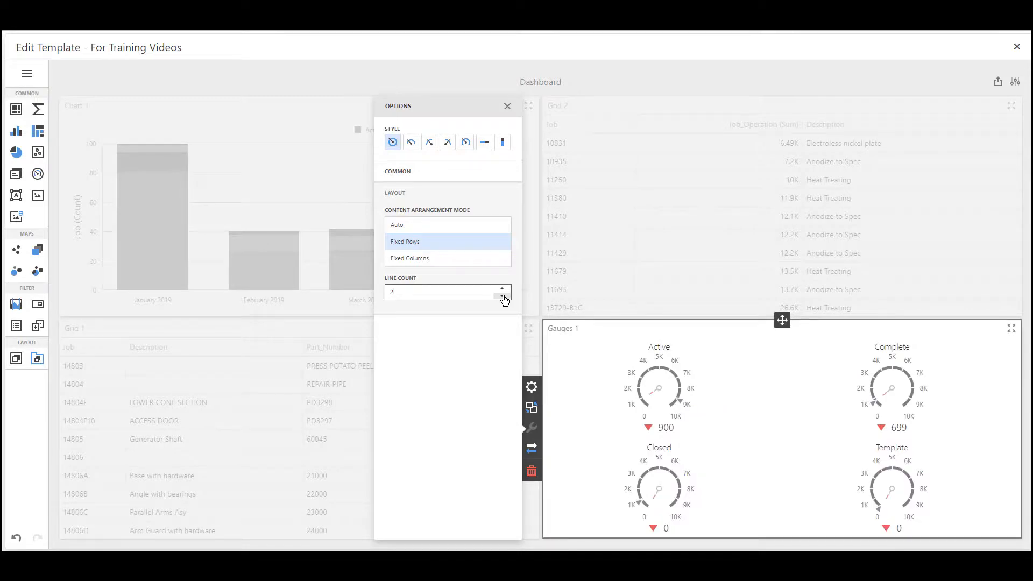
Step: Arrange the status gauges in Fixed Columns, trying line counts from 1 up to 4
{"action": "left_click", "coordinate": [480, 268]}
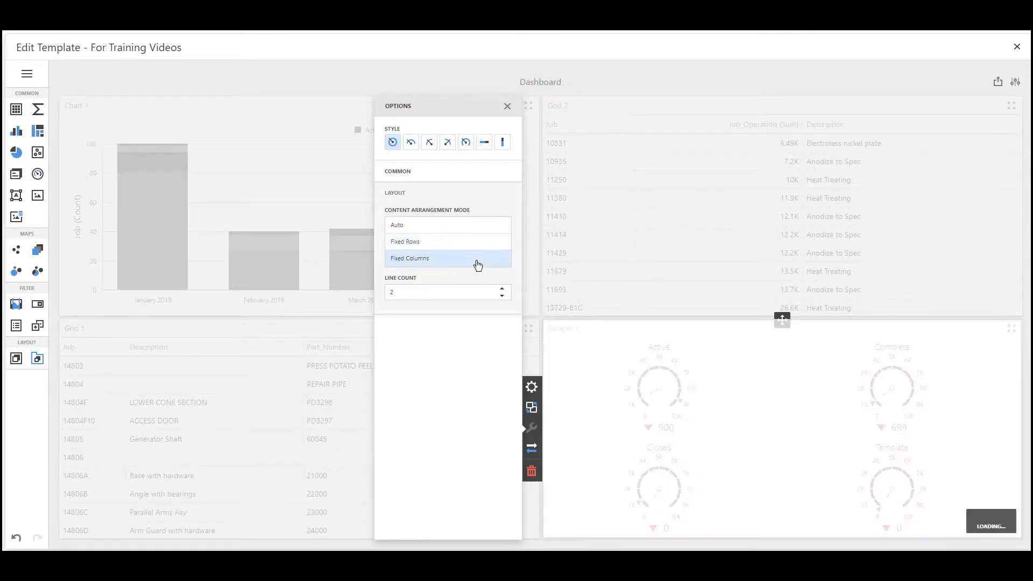
{"action": "left_click", "coordinate": [503, 296]}
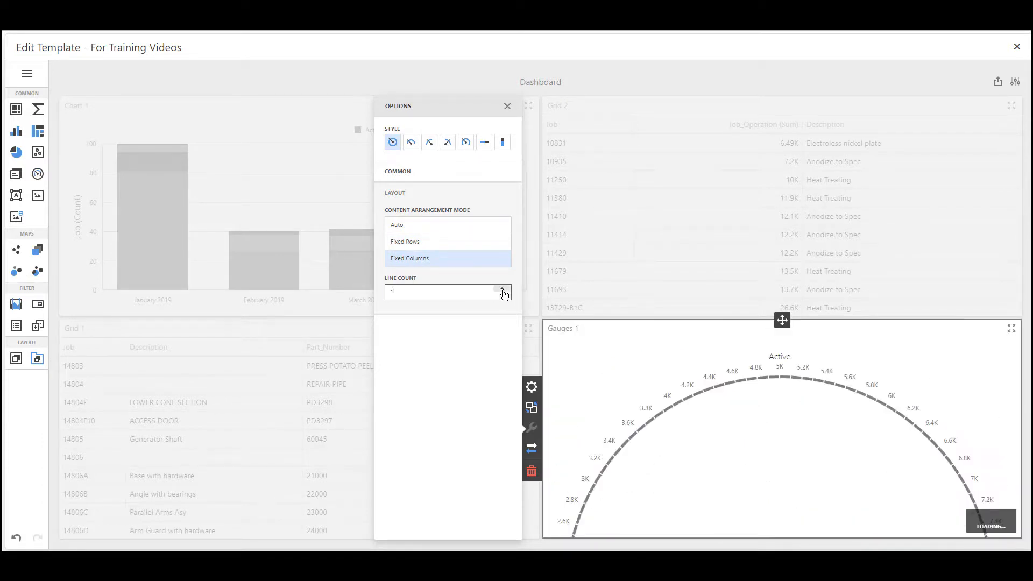
{"action": "left_click", "coordinate": [503, 291]}
{"action": "left_click", "coordinate": [503, 291]}
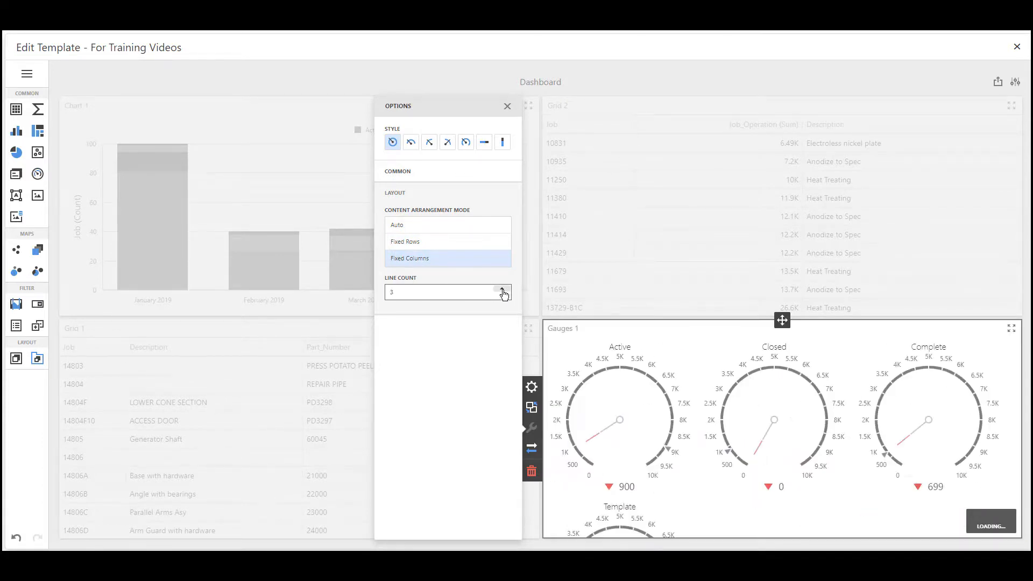
{"action": "left_click", "coordinate": [503, 290]}
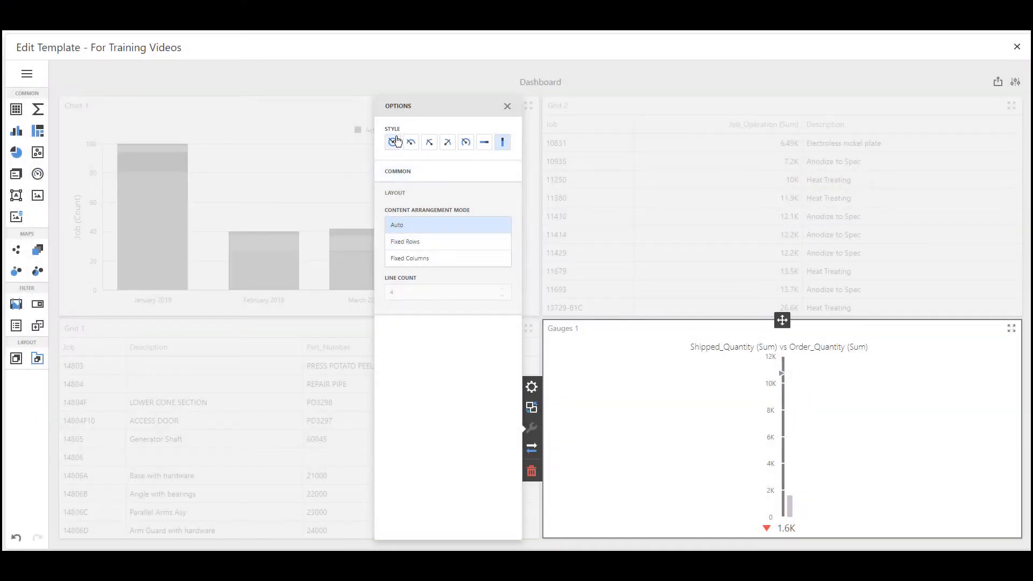
Step: Preview the full-circle gauge style and switch the gauge to Half Circular
{"action": "left_click", "coordinate": [395, 142]}
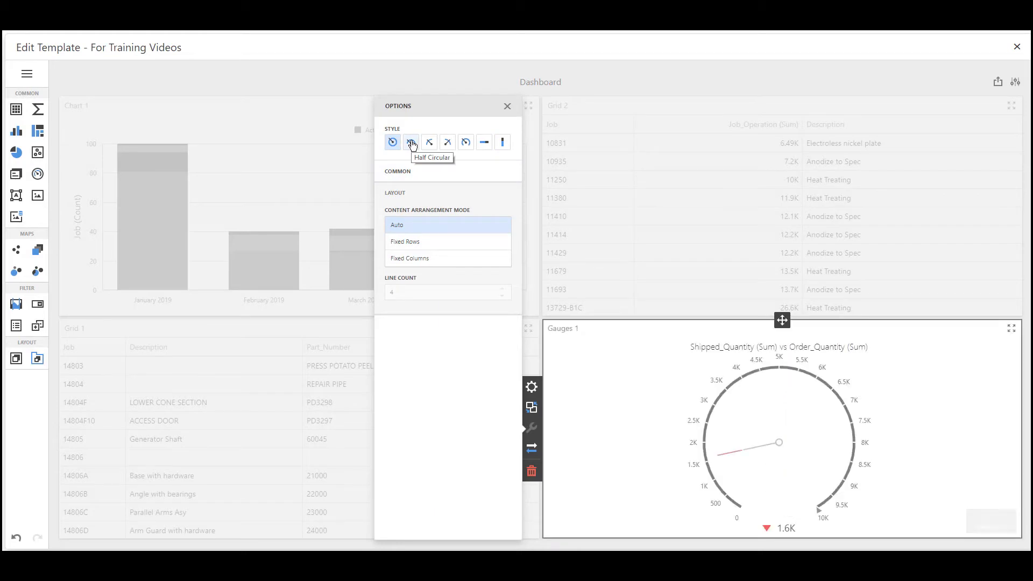
{"action": "left_click", "coordinate": [411, 143]}
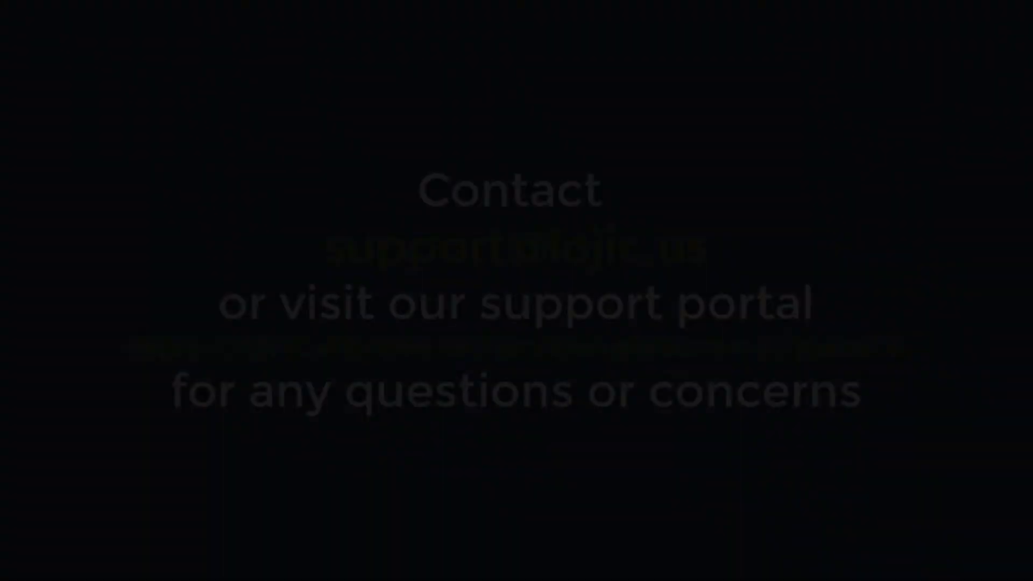